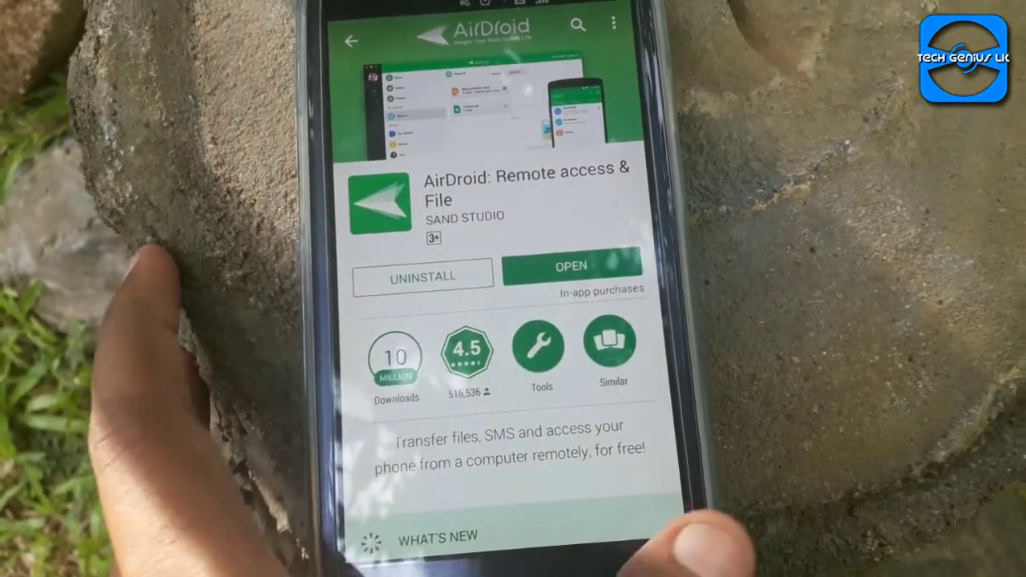
# Leave the Play Store for the phone's home screen and launch the AirDroid app.
pyautogui.press('Escape')
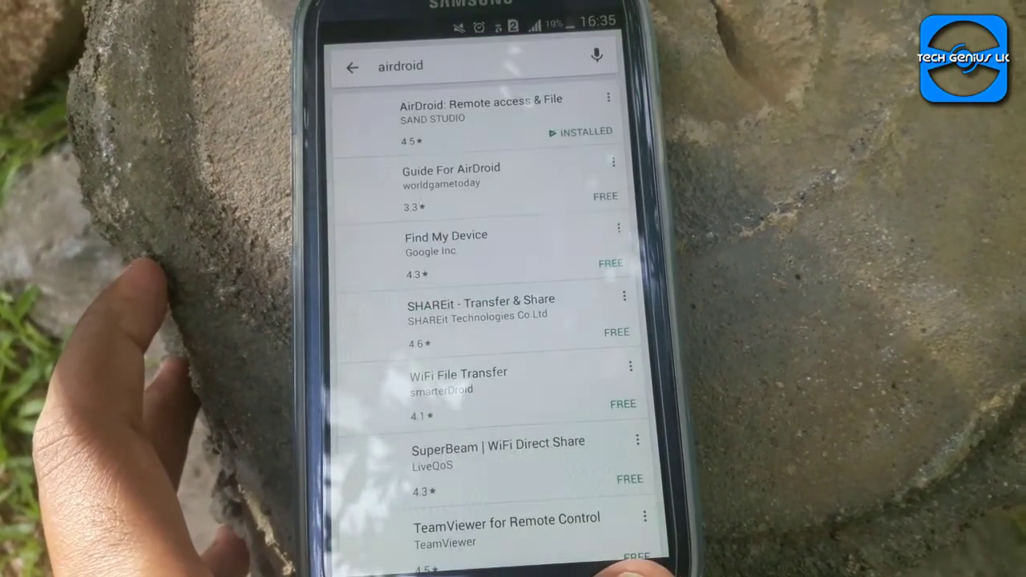
pyautogui.press('Escape')
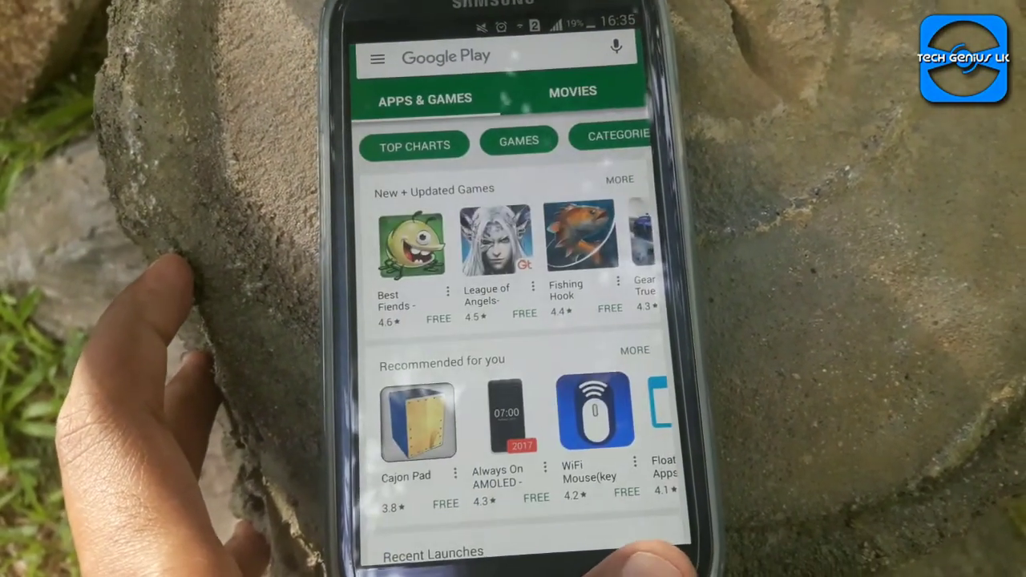
pyautogui.press('Escape')
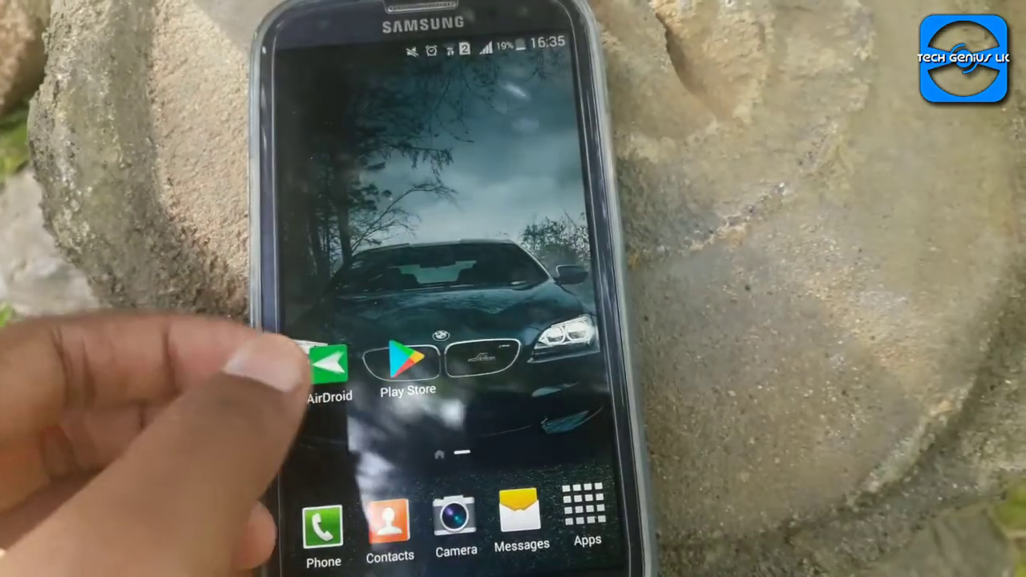
pyautogui.click(359, 347)
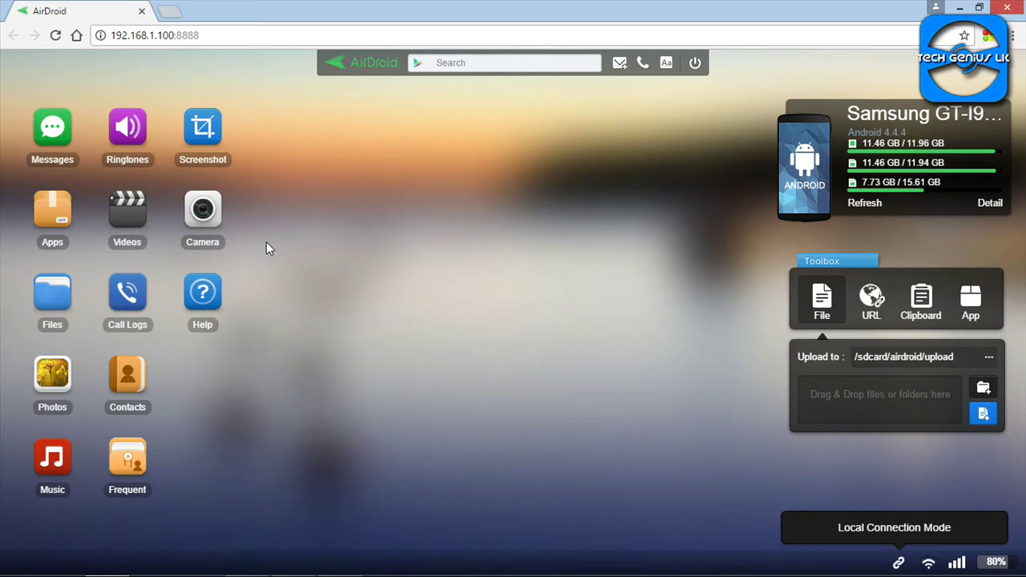
# Clear the text facebook from the AirDroid app search and close the browser tab showing the Facebook store page.
pyautogui.press('F11')
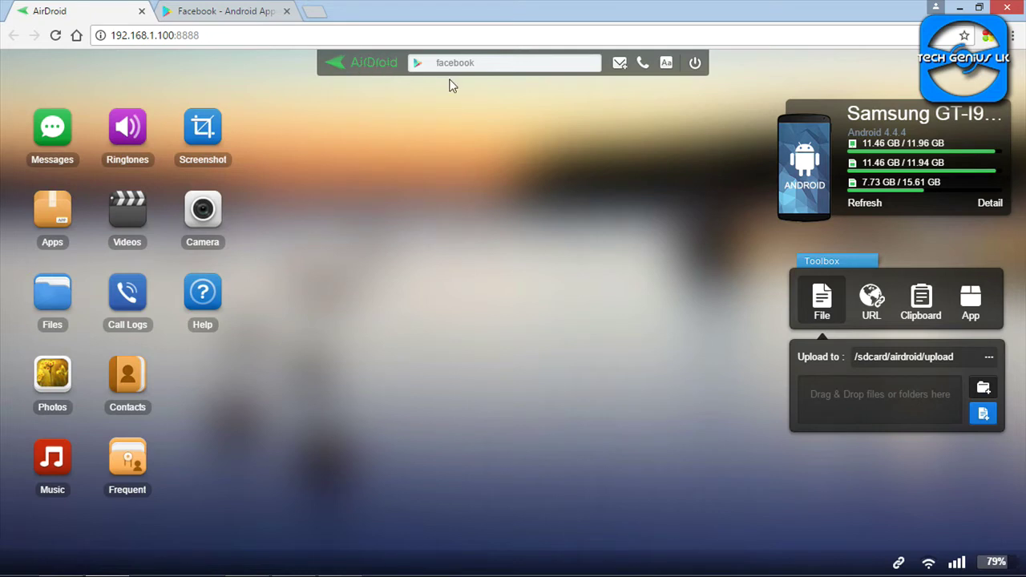
pyautogui.click(481, 63)
pyautogui.moveTo(513, 62); pyautogui.dragTo(432, 72)
pyautogui.press('BackSpace')
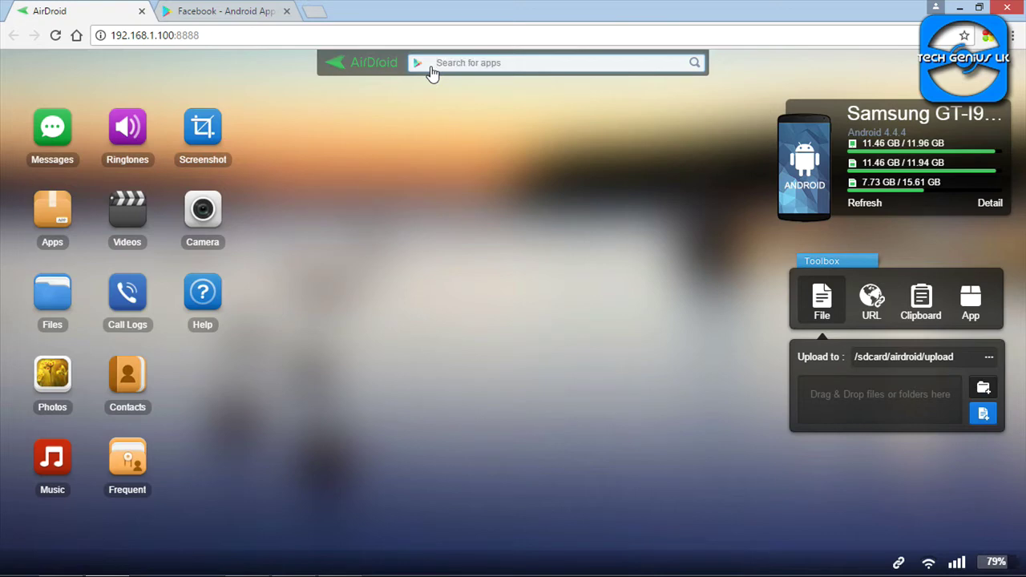
pyautogui.click(253, 11)
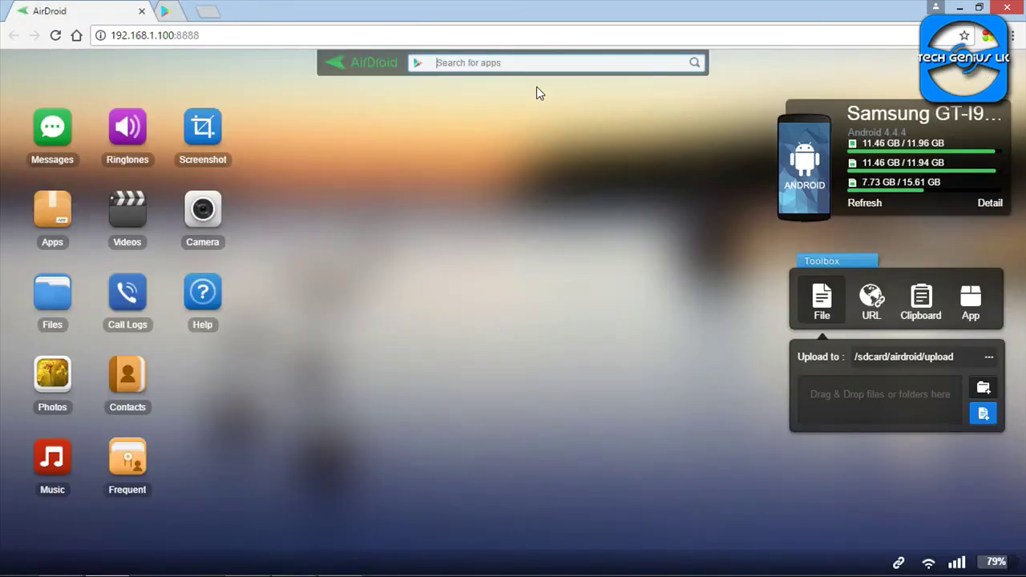
pyautogui.click(286, 10)
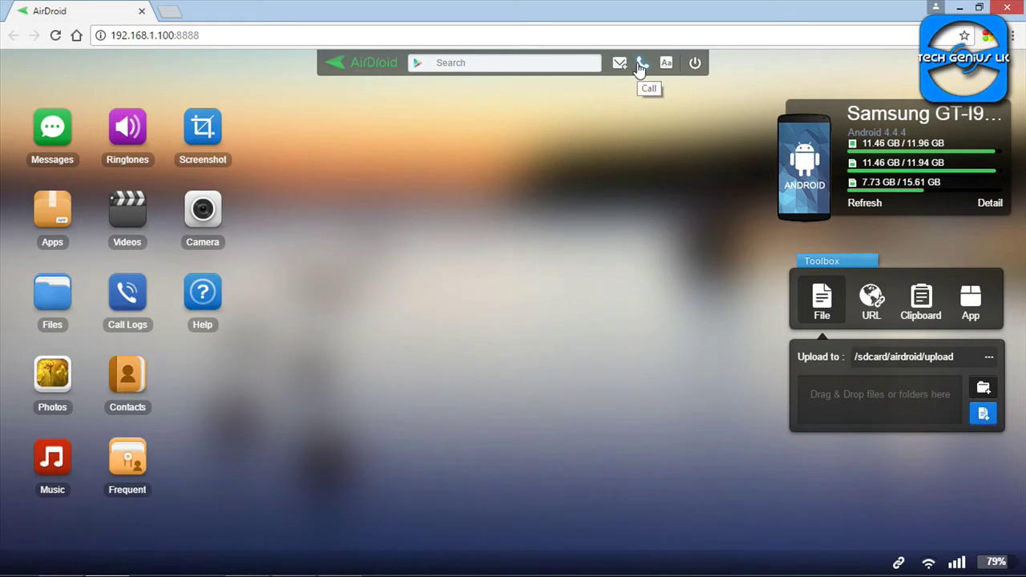
# View the call tool and the list of interface languages, closing both without making changes.
pyautogui.click(641, 64)
pyautogui.click(601, 216)
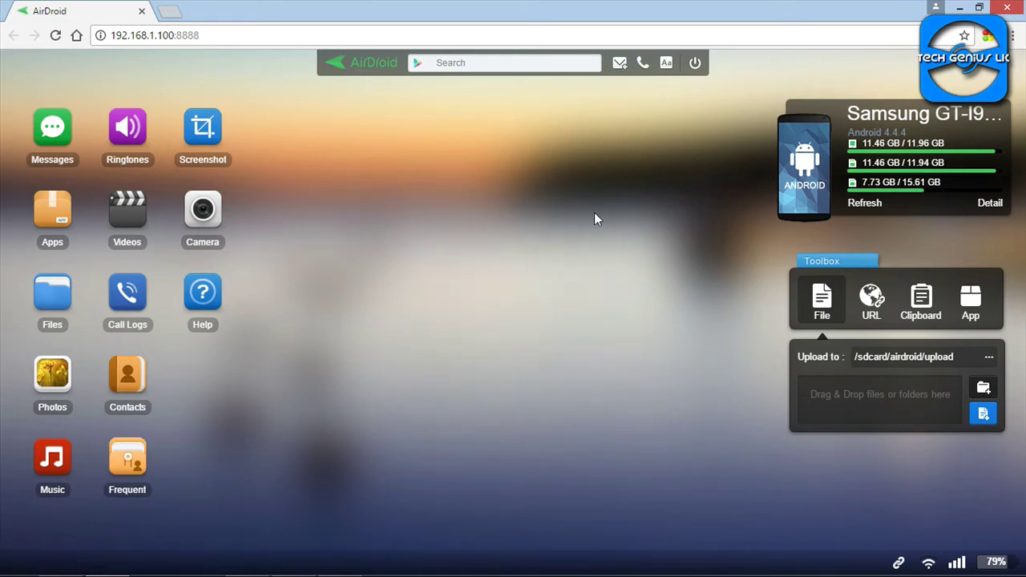
pyautogui.click(668, 69)
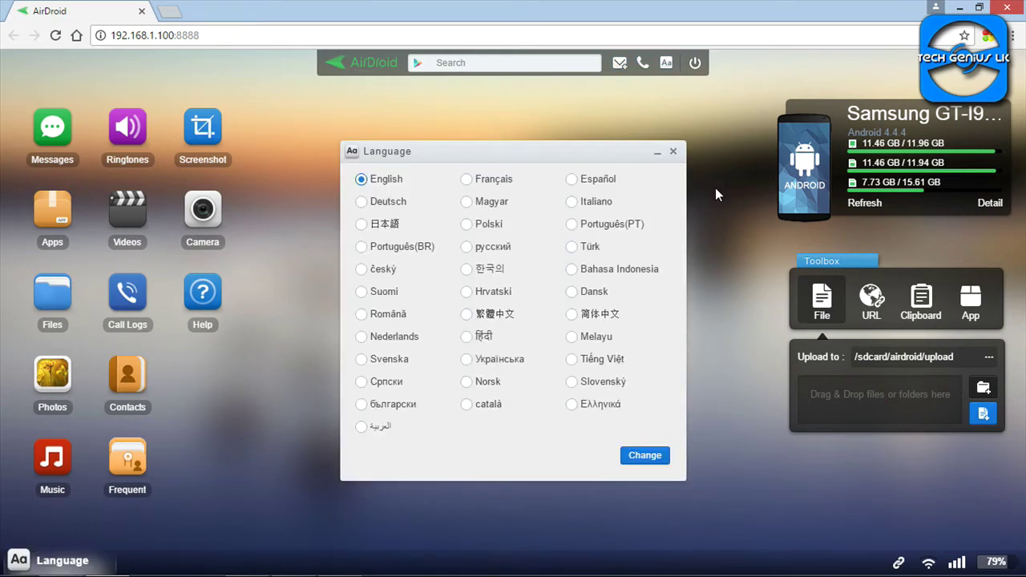
pyautogui.click(673, 152)
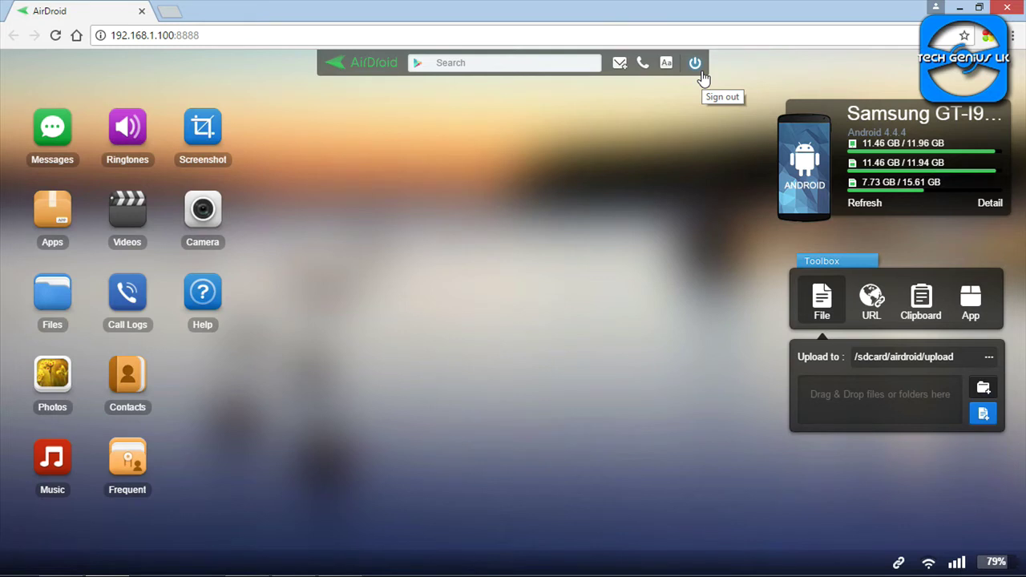
# Show the AirDroid web desktop in full screen and nudge the device storage panel slightly.
pyautogui.press('F11')
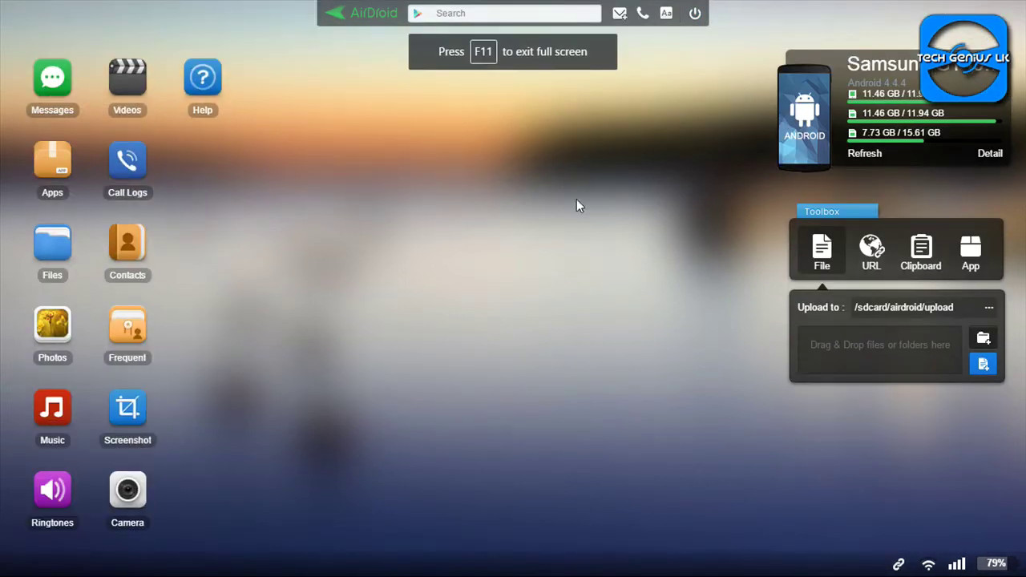
pyautogui.moveTo(889, 46); pyautogui.dragTo(896, 48)
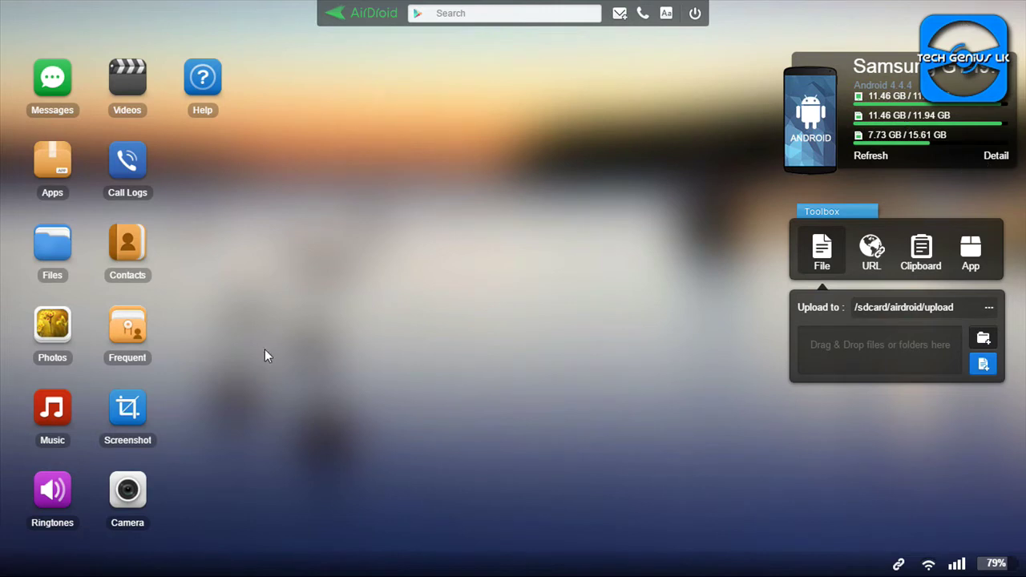
# Examine the device summary and the phone's user and system app lists, closing both windows when done.
pyautogui.click(995, 165)
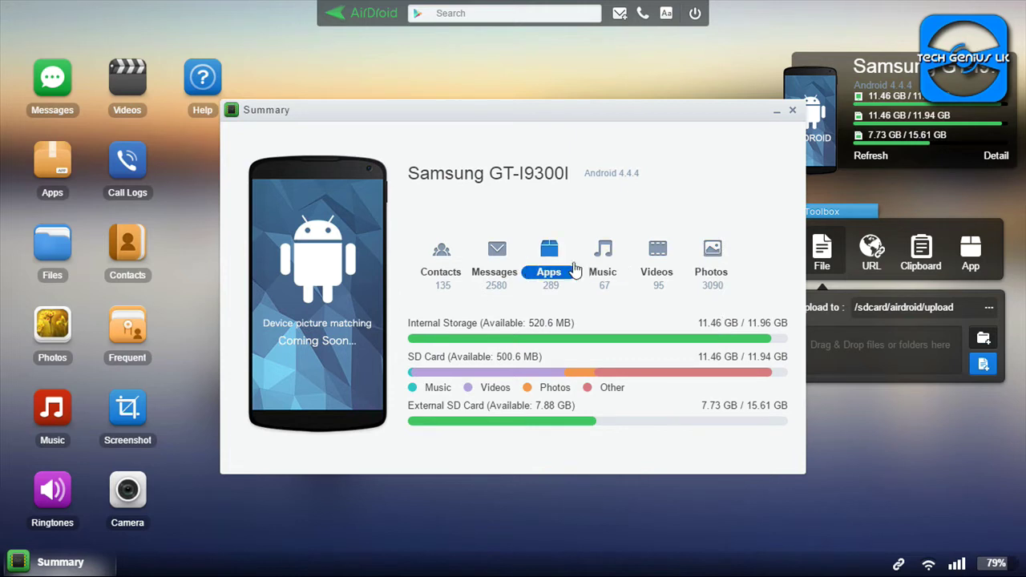
pyautogui.click(550, 263)
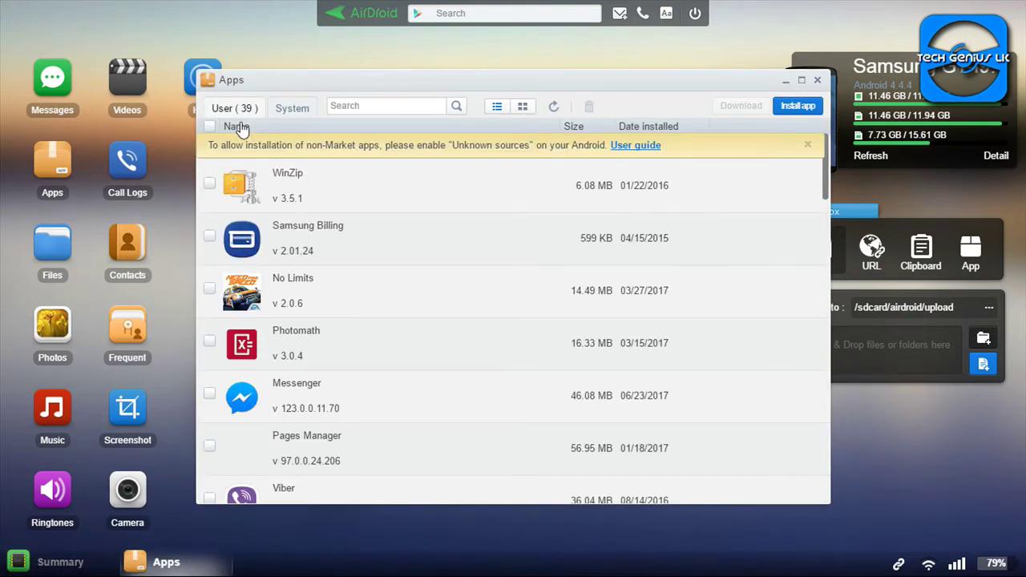
pyautogui.click(290, 108)
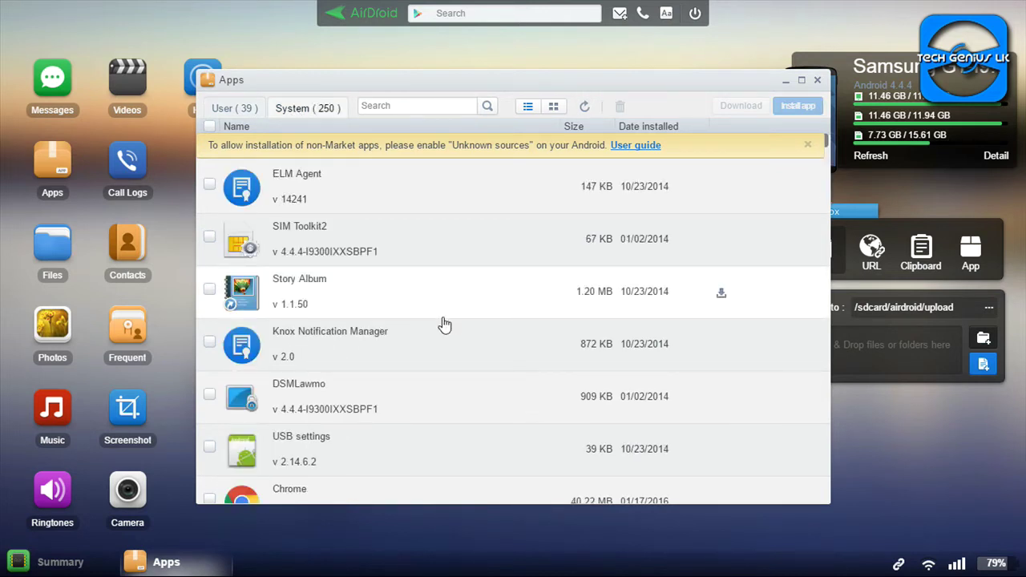
pyautogui.scroll(-4, 443, 325)
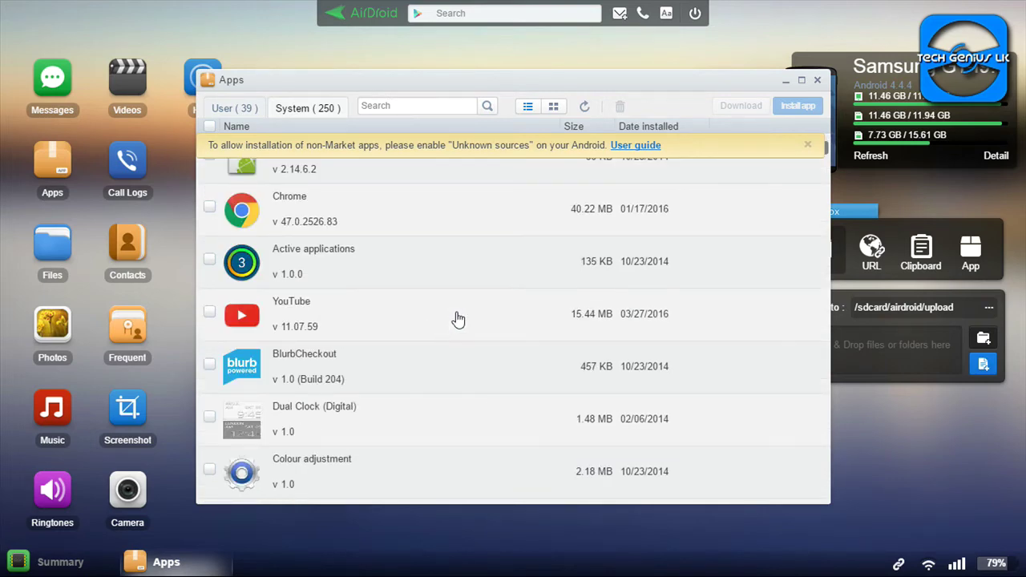
pyautogui.scroll(-6, 454, 321)
pyautogui.scroll(-2, 457, 319)
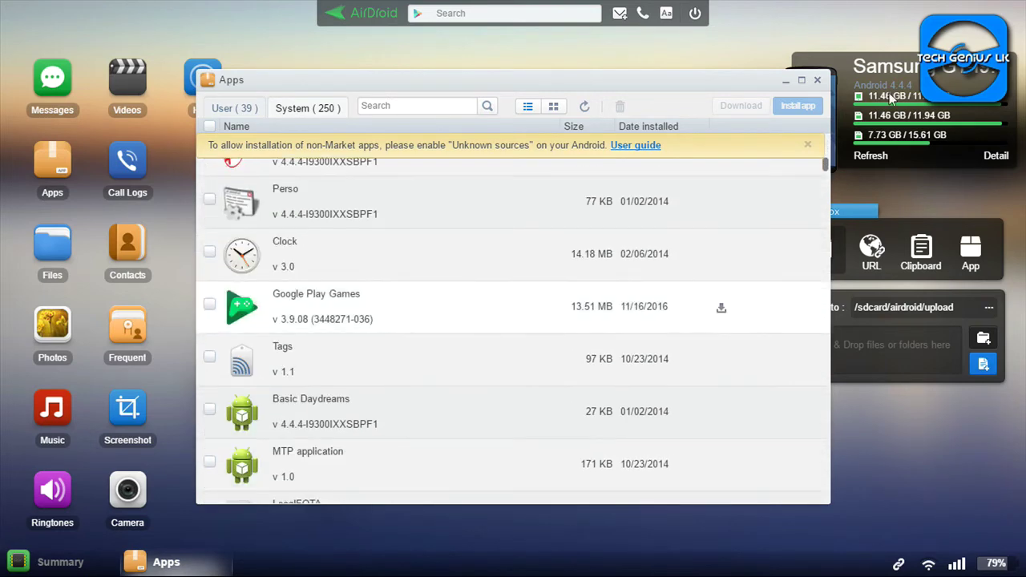
pyautogui.click(817, 79)
pyautogui.click(792, 109)
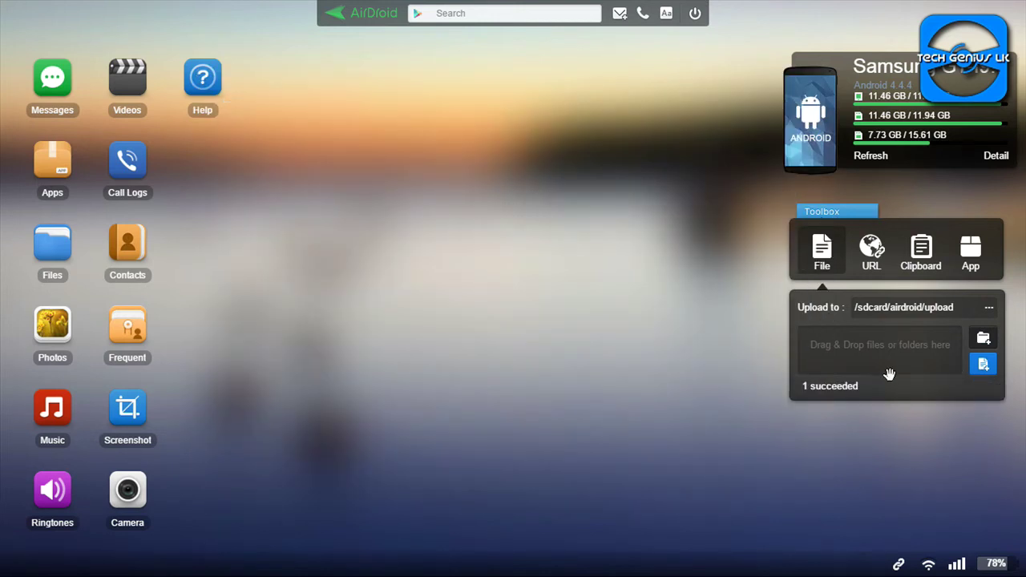
# Upload the adhayada picture from the Tech Genius LK folder to /sdcard/airdroid/upload on the phone.
pyautogui.click(980, 375)
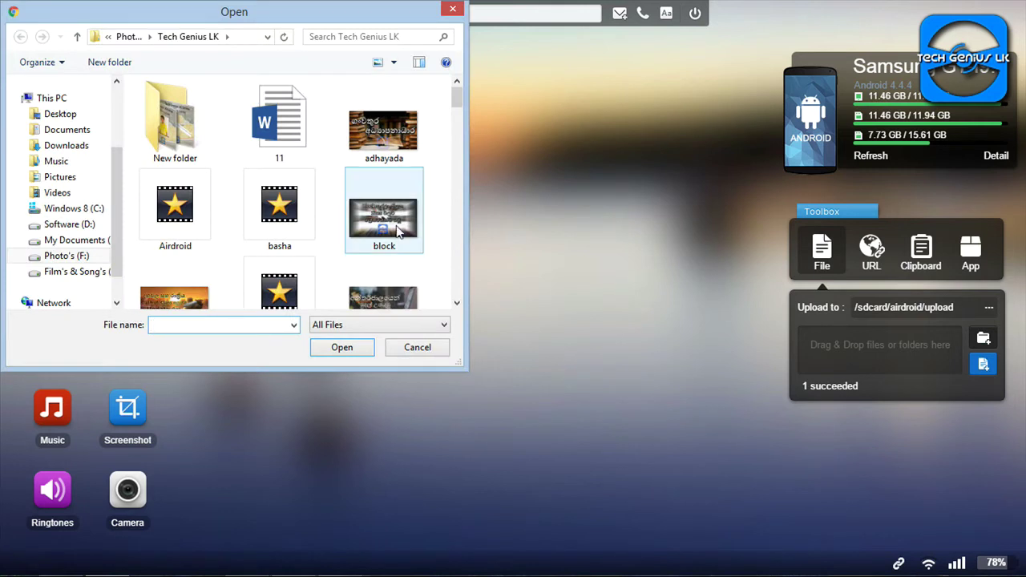
pyautogui.doubleClick(400, 136)
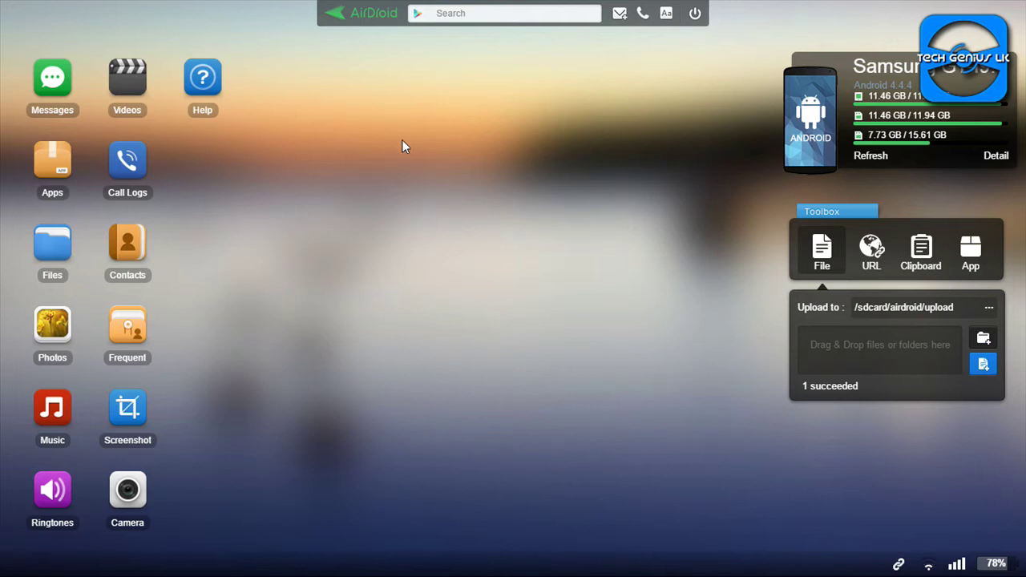
# View the URL sharing tool and send the text Tech Lk to the phone's clipboard.
pyautogui.click(874, 263)
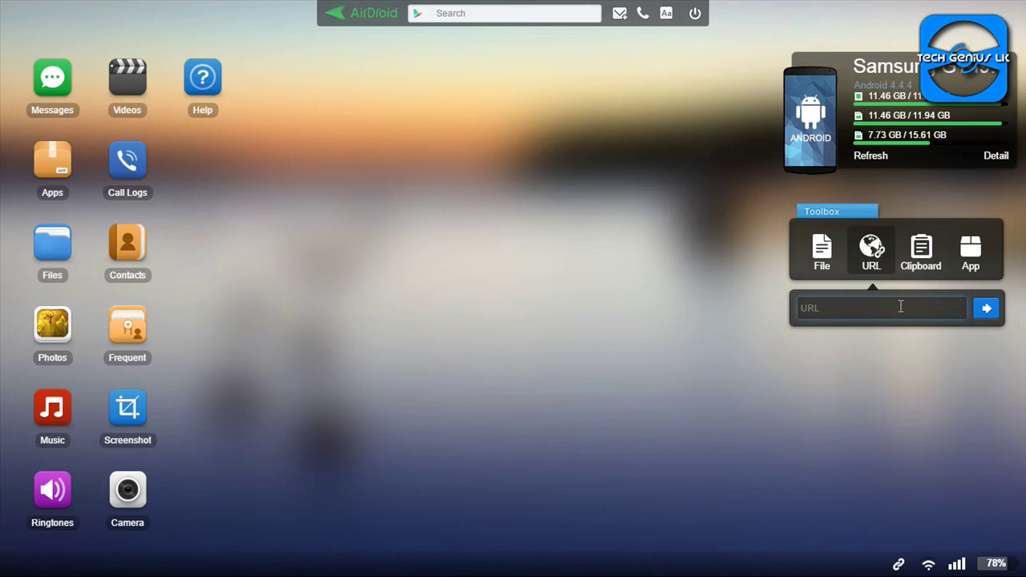
pyautogui.click(930, 253)
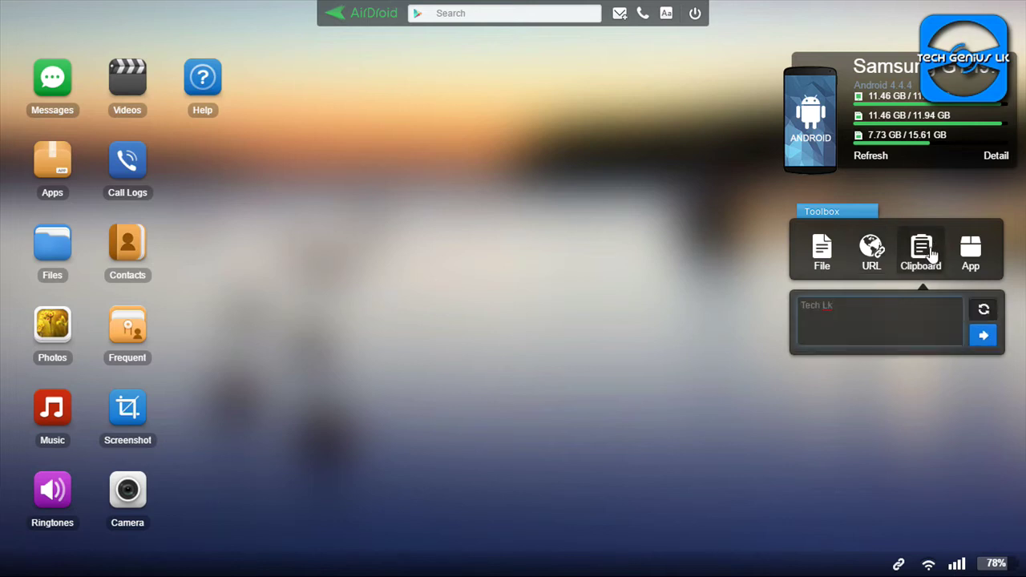
pyautogui.click(983, 337)
# View the APK installation tool, cancel choosing a file, and shift the Toolbox slightly.
pyautogui.click(973, 269)
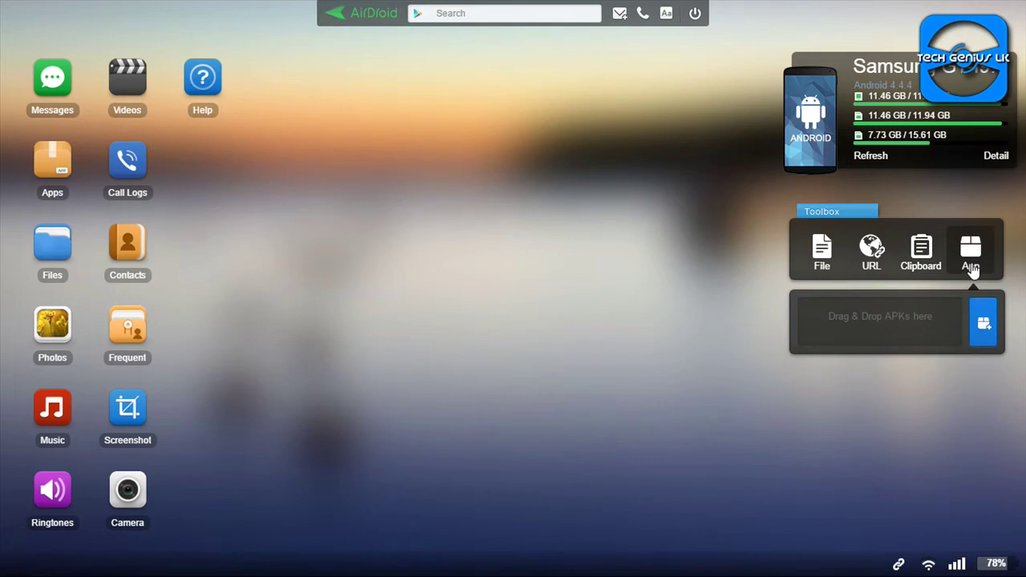
pyautogui.click(984, 323)
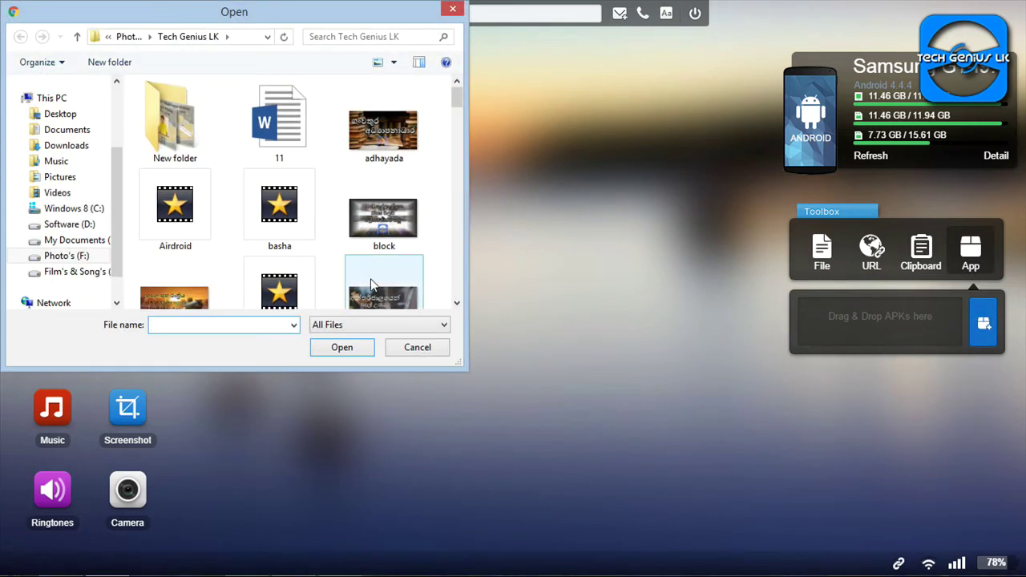
pyautogui.click(417, 353)
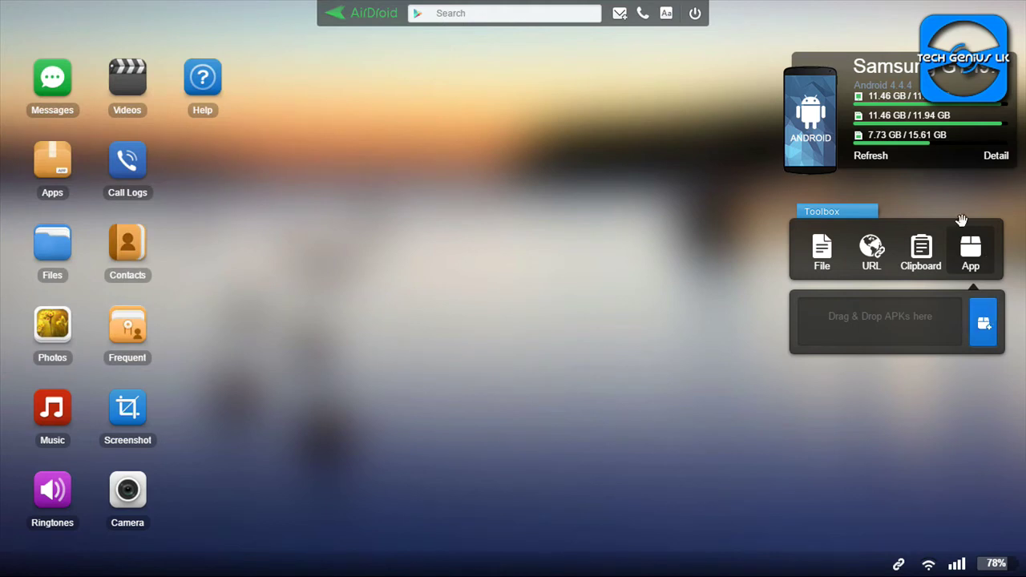
pyautogui.moveTo(821, 213); pyautogui.dragTo(816, 215)
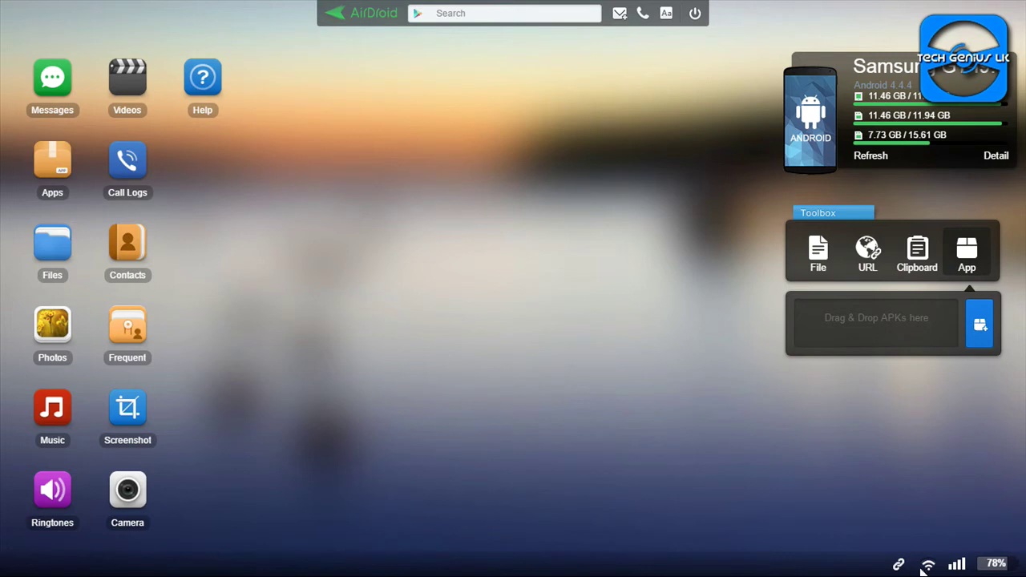
# View the Screenshot tool's root permission instructions and close its window.
pyautogui.moveTo(899, 566)
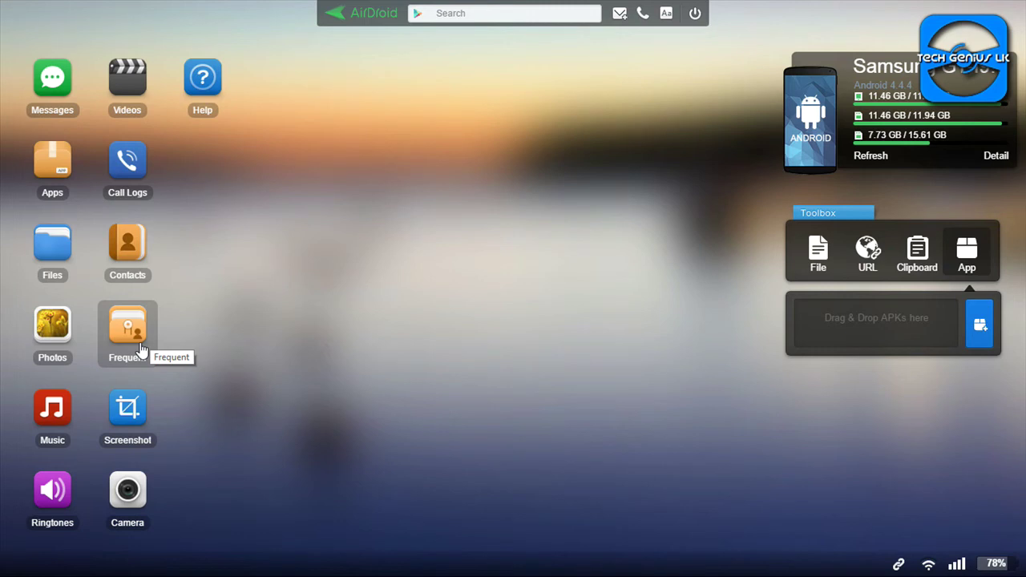
pyautogui.click(144, 417)
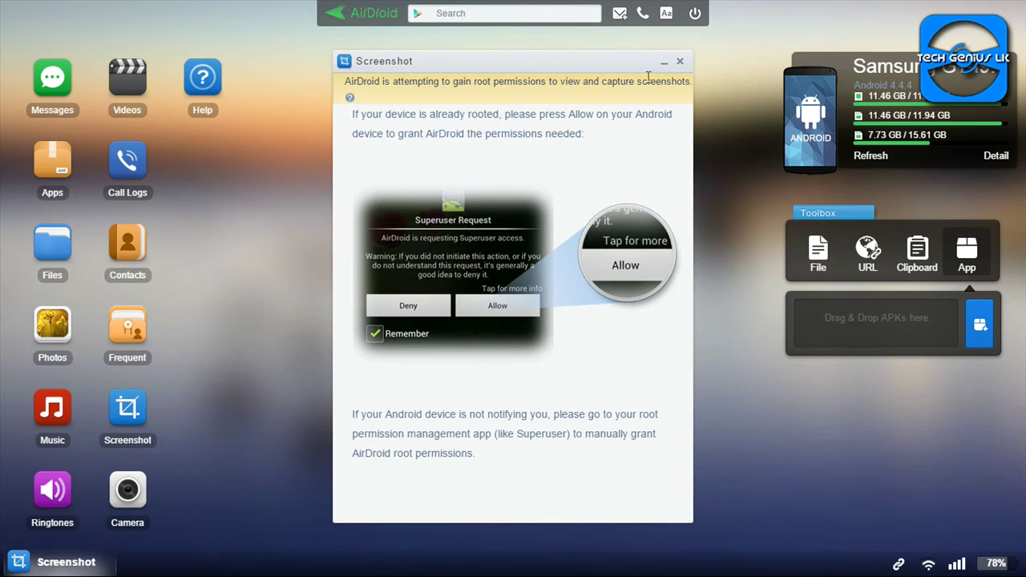
pyautogui.click(679, 61)
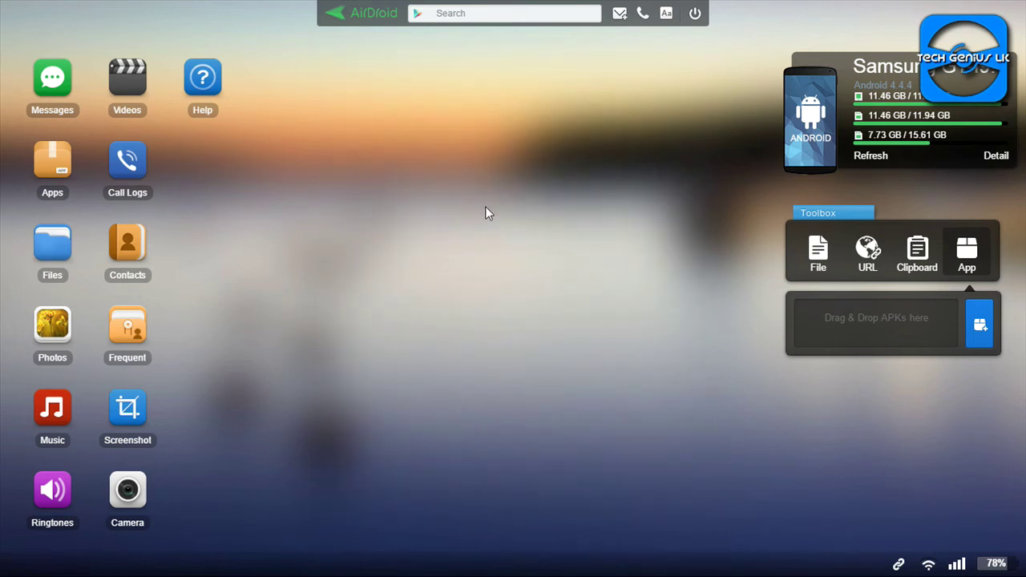
# View the phone's ringtones and its music list, closing each window.
pyautogui.click(77, 494)
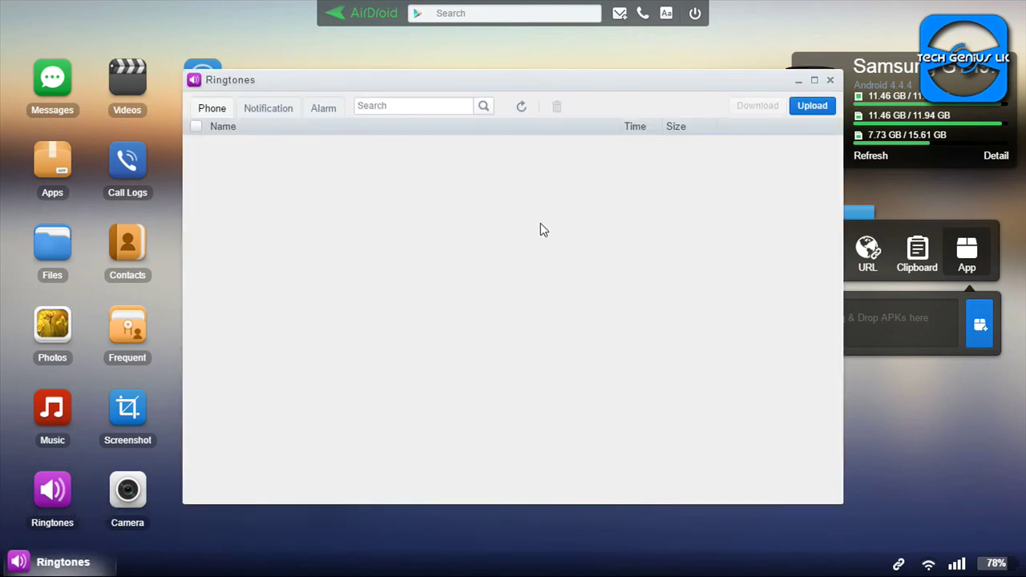
pyautogui.click(830, 81)
pyautogui.click(52, 410)
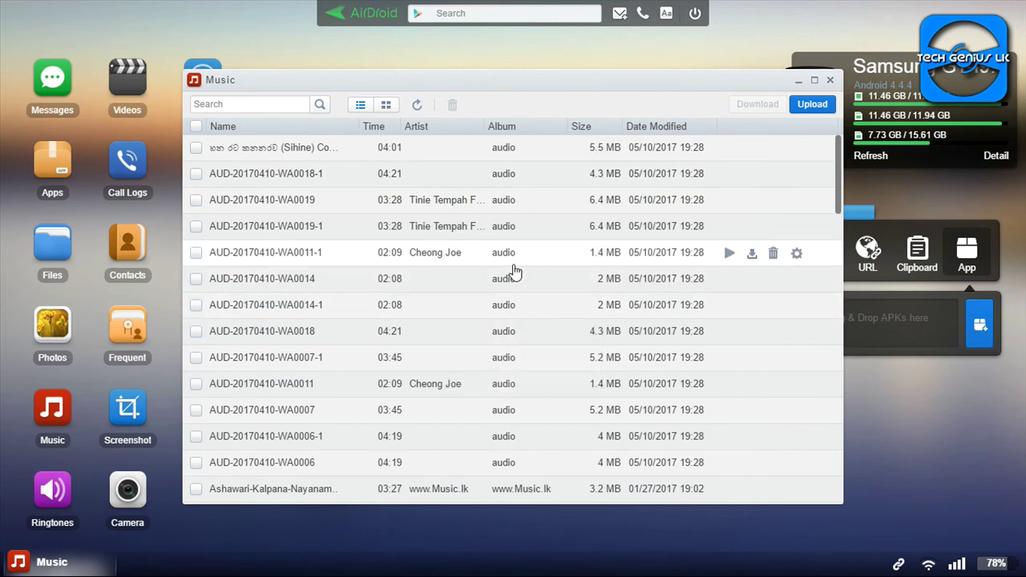
pyautogui.click(829, 80)
# View the phone's Photos window, close it, and open the file manager showing the SD Card folders.
pyautogui.click(36, 346)
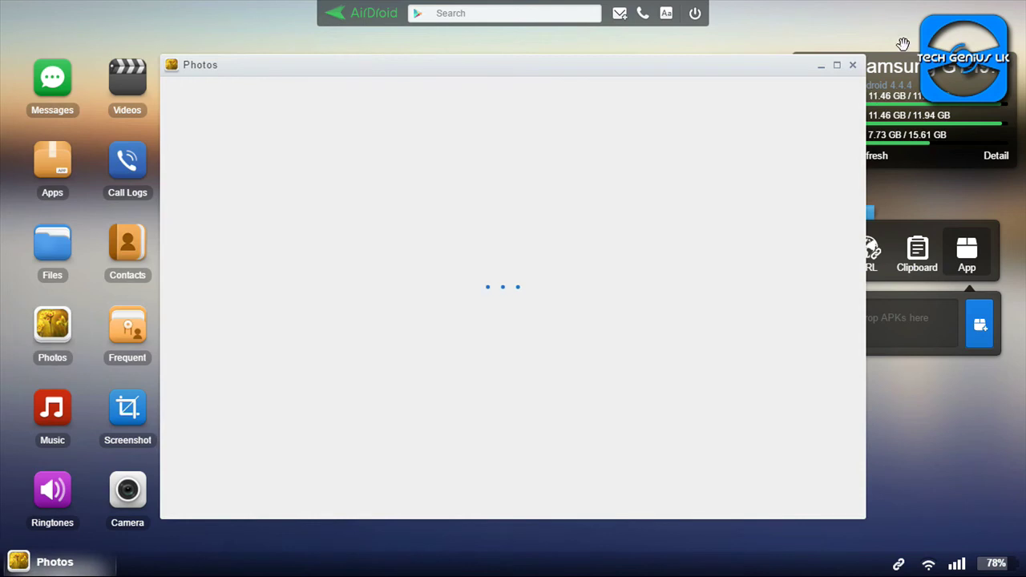
pyautogui.click(849, 66)
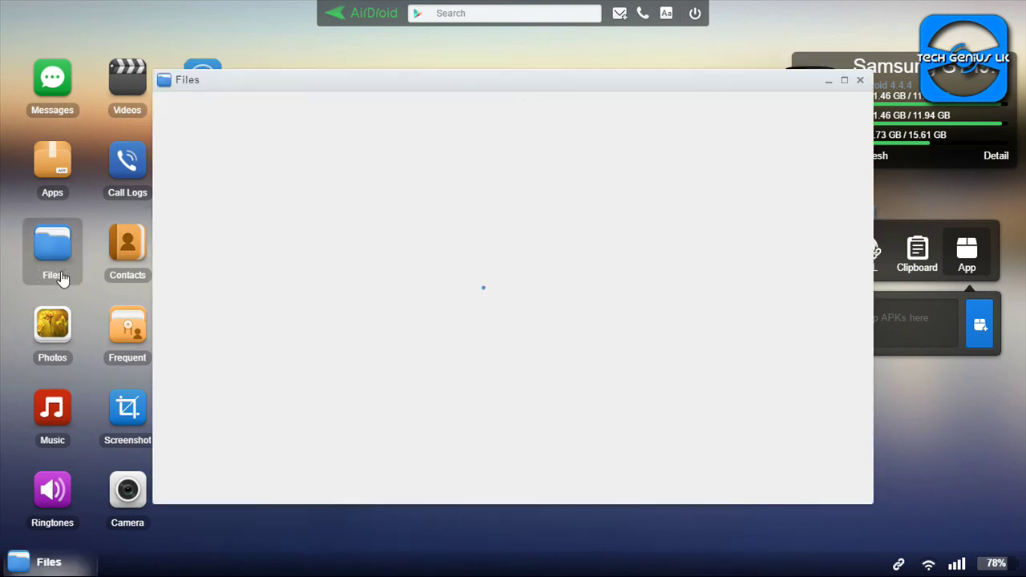
pyautogui.click(64, 281)
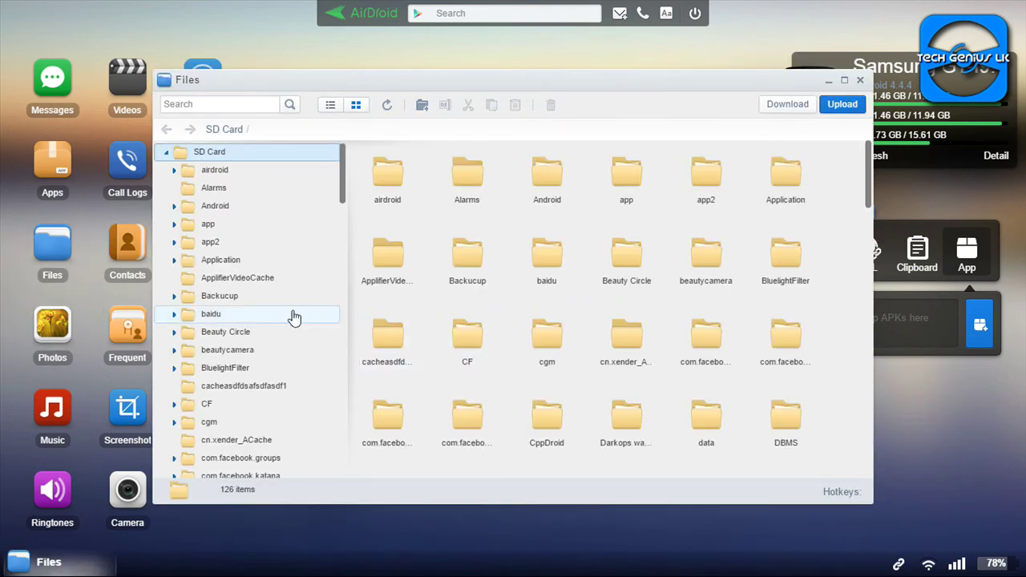
# Browse the SD Card folders, view the external SD card path prompt, cancel it, and close the file manager.
pyautogui.scroll(-5, 449, 289)
pyautogui.scroll(-2, 447, 290)
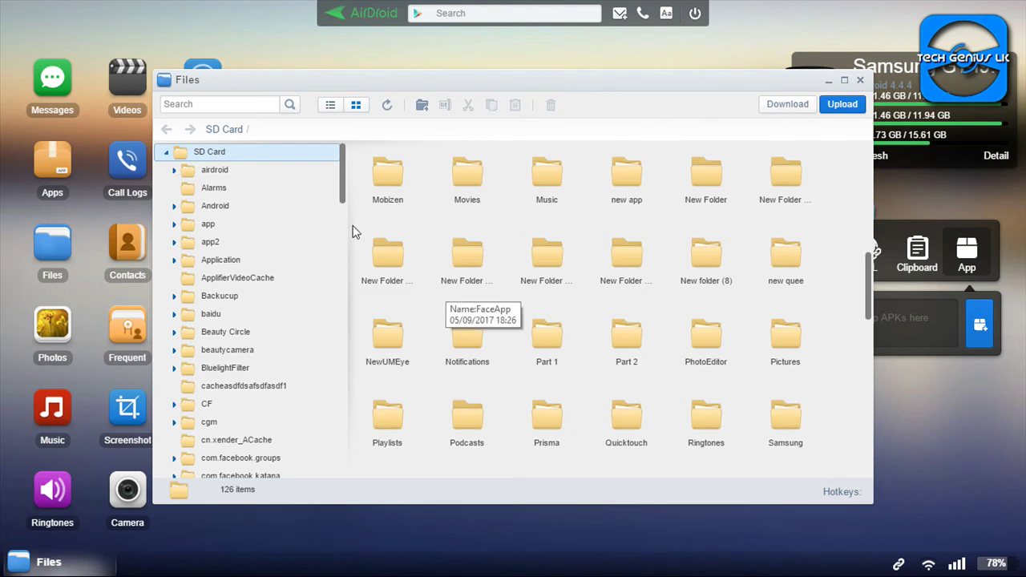
pyautogui.moveTo(342, 200); pyautogui.dragTo(342, 484)
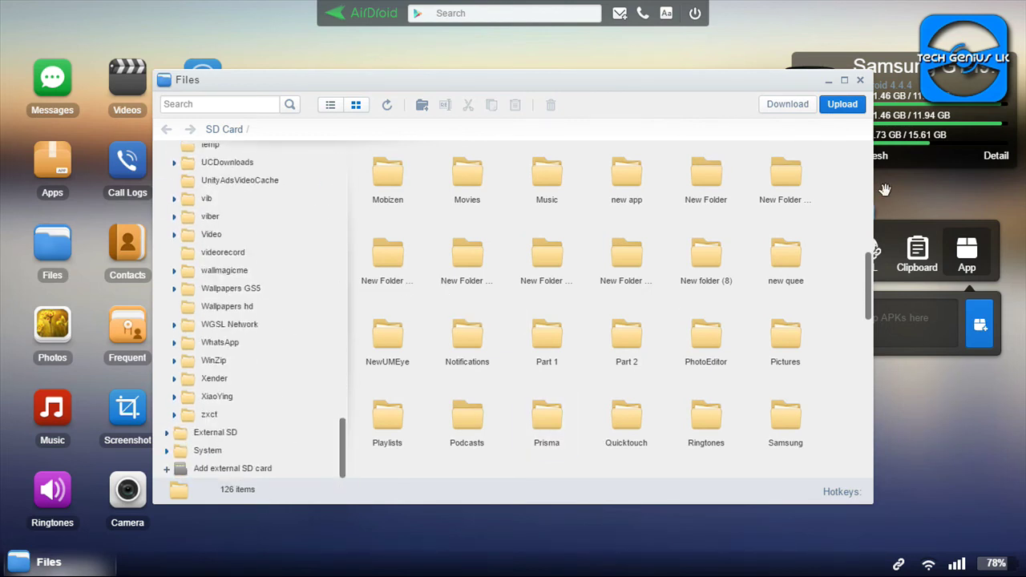
pyautogui.click(231, 471)
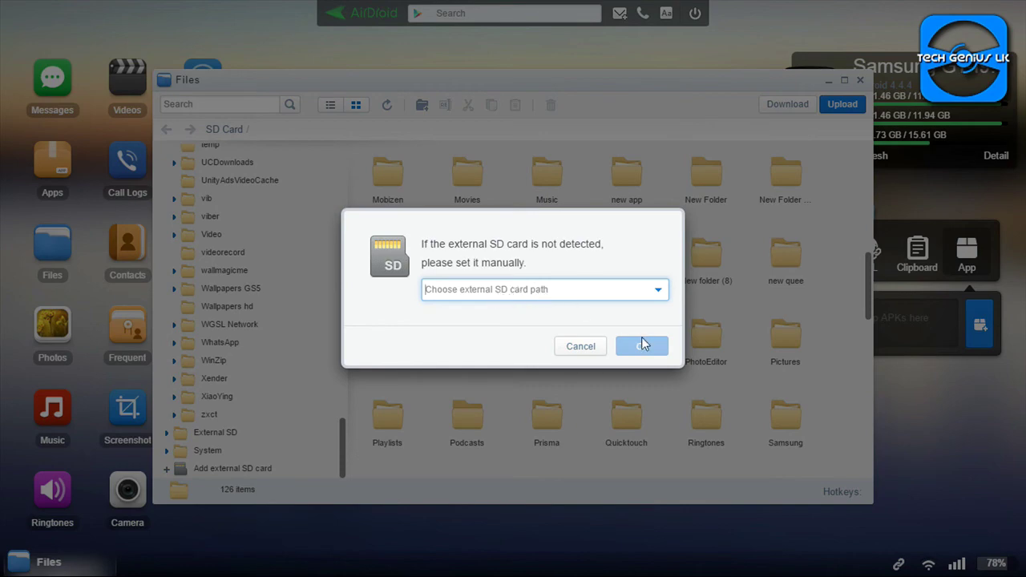
pyautogui.click(594, 349)
pyautogui.click(859, 81)
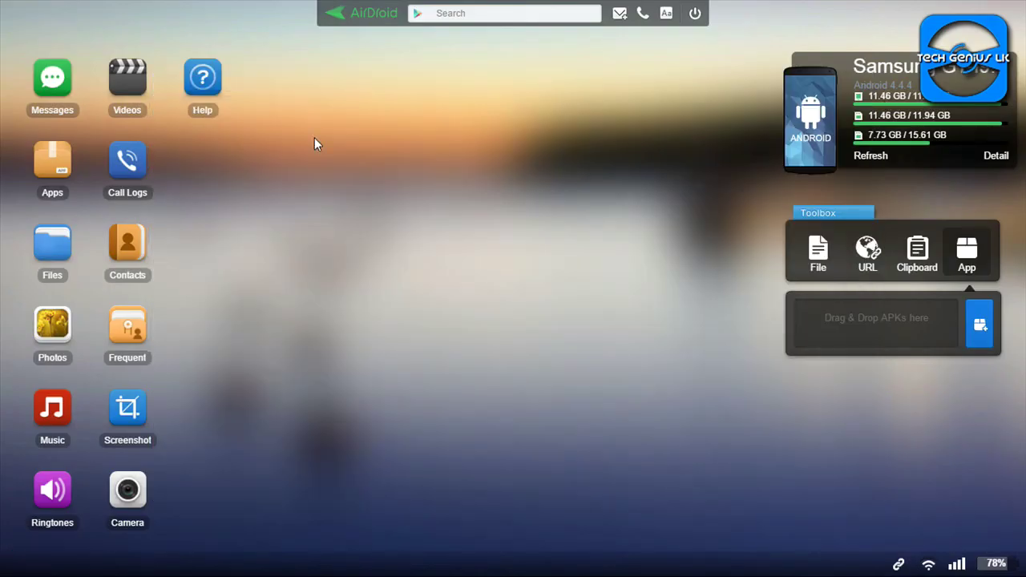
# View the phone's installed user apps with their install and download options, and close the Apps window.
pyautogui.click(69, 164)
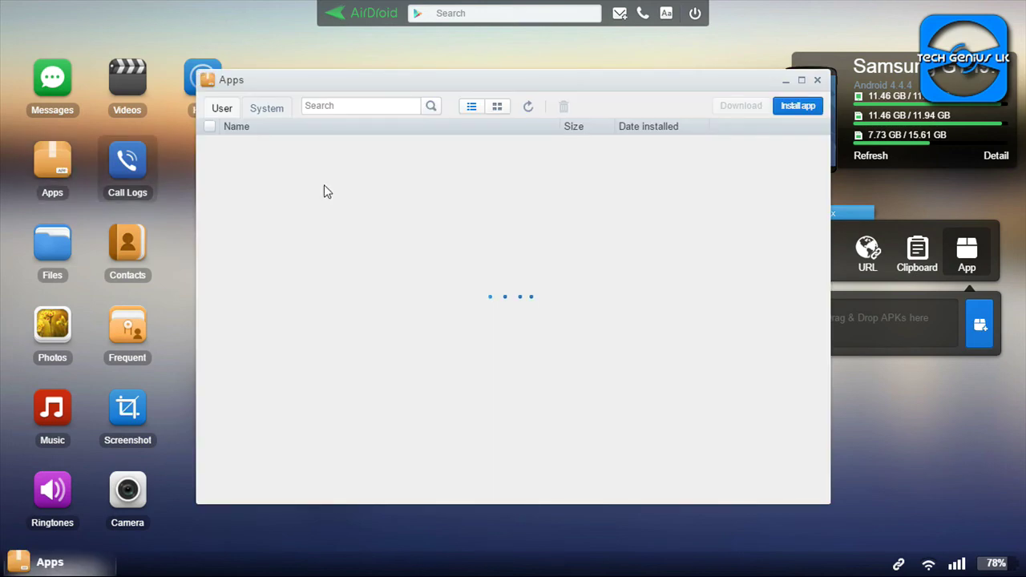
pyautogui.scroll(-4, 334, 190)
pyautogui.scroll(-1, 337, 192)
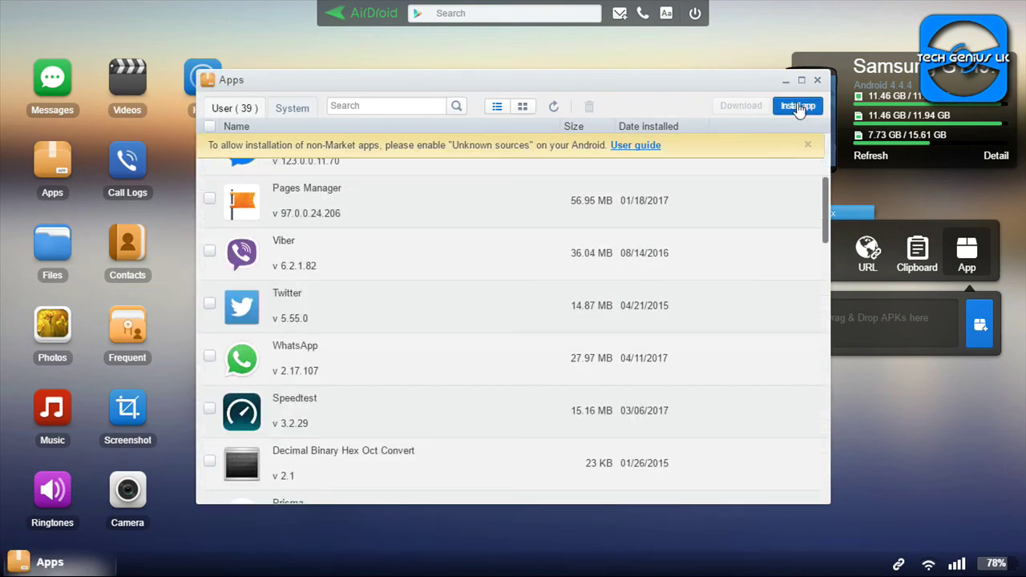
pyautogui.scroll(-2, 682, 202)
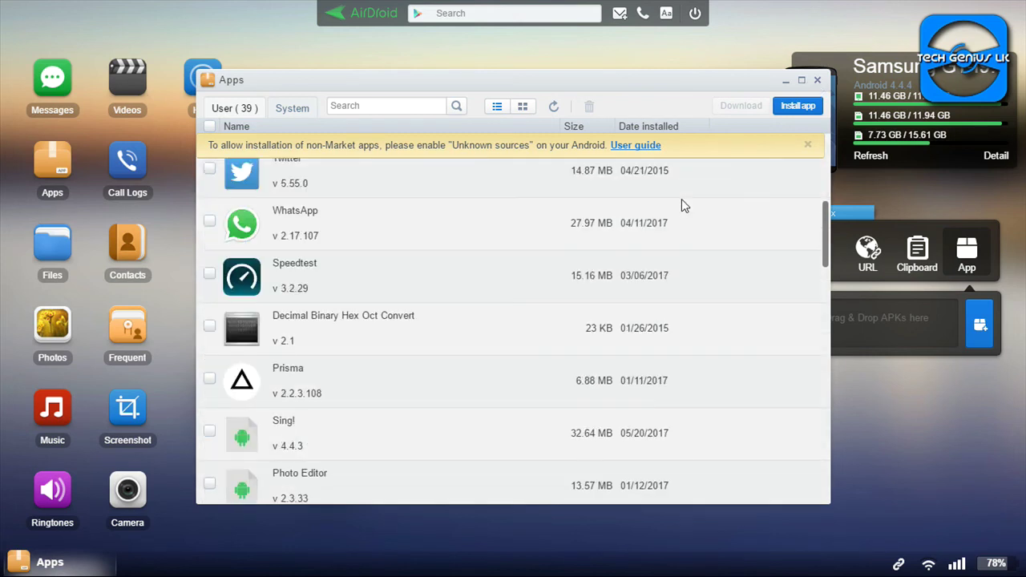
pyautogui.scroll(2, 681, 202)
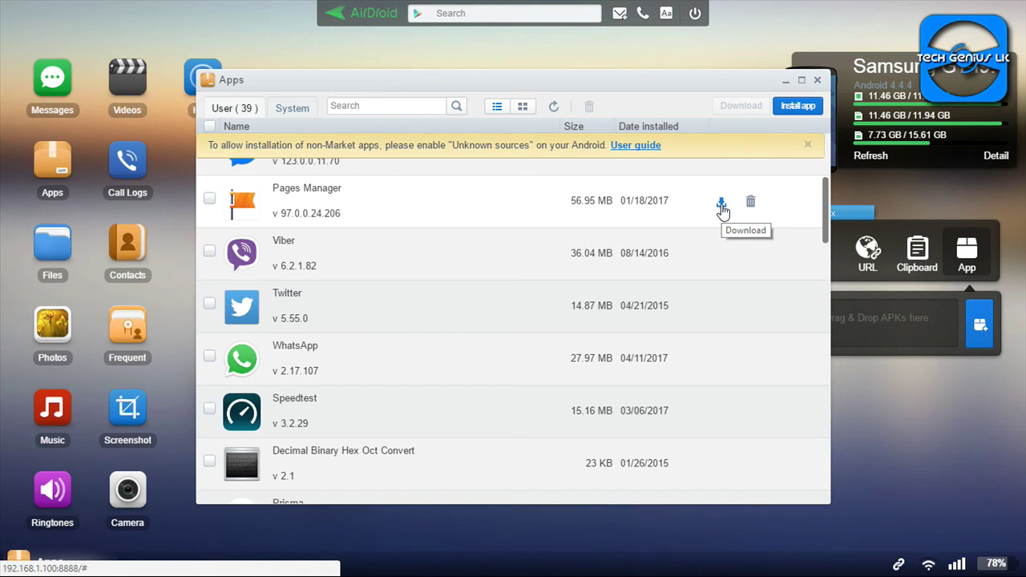
pyautogui.click(817, 80)
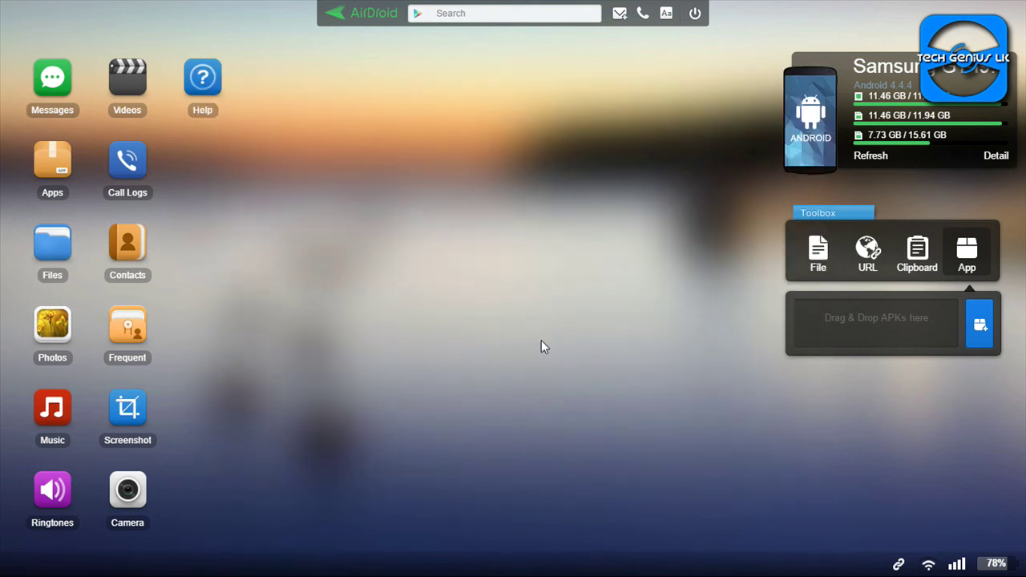